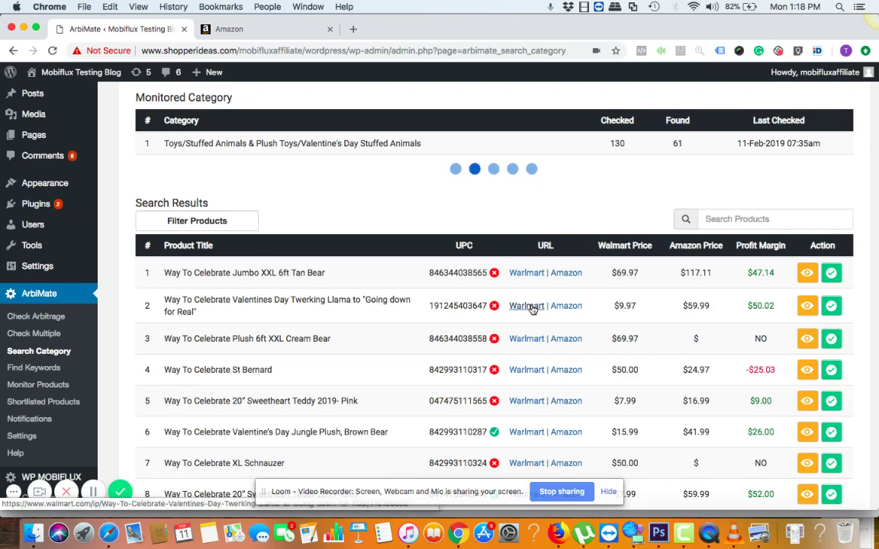
scroll(506, 203, up, 5)
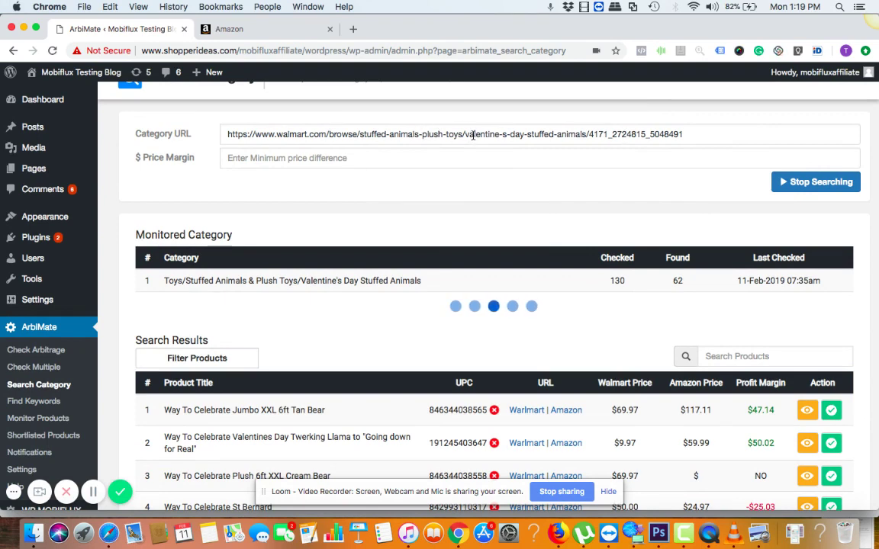
scroll(443, 211, down, 1)
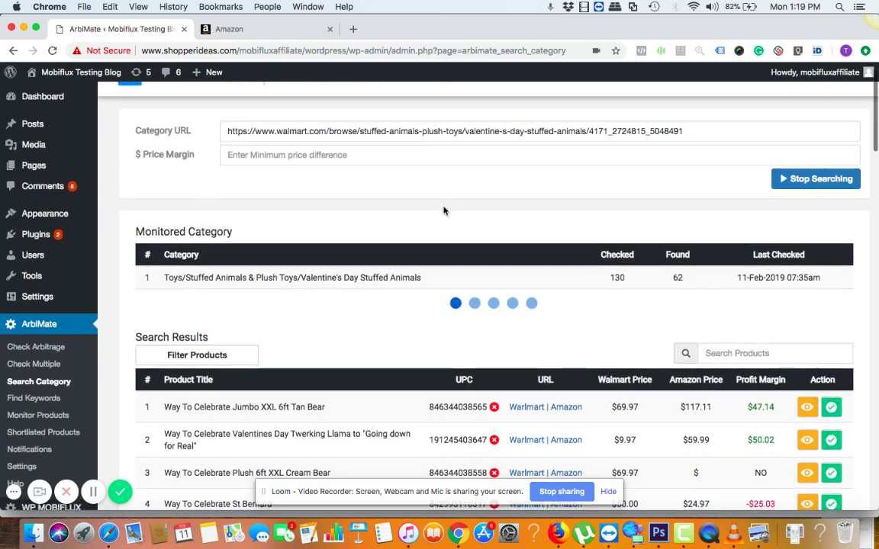
scroll(444, 210, down, 5)
scroll(443, 208, down, 1)
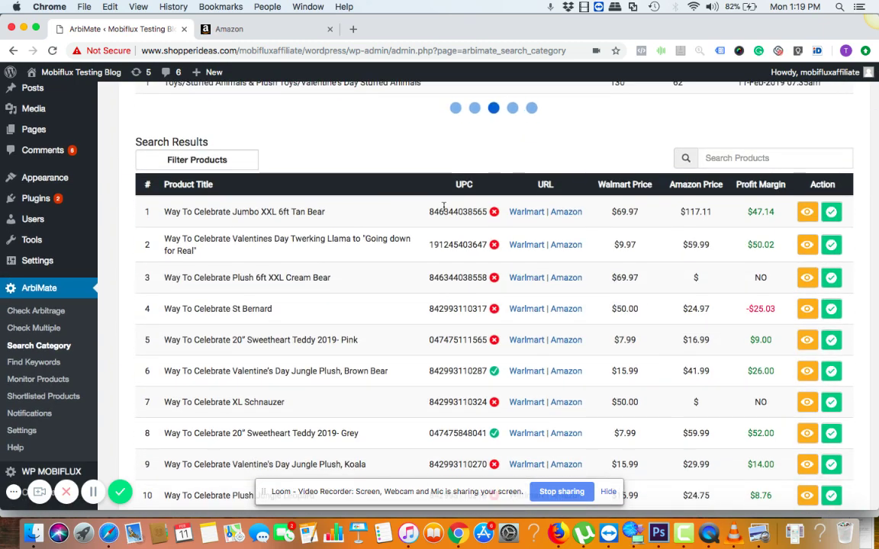
scroll(427, 271, up, 3)
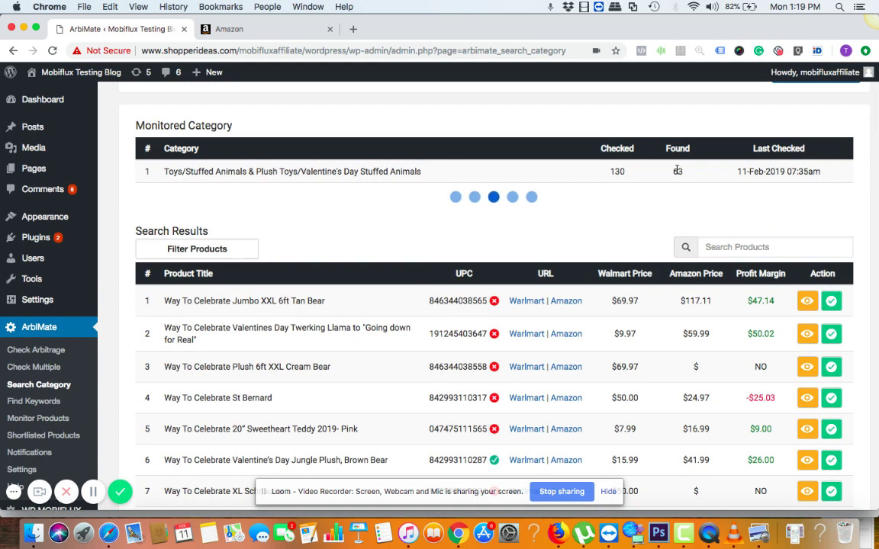
scroll(591, 244, down, 1)
scroll(590, 243, down, 2)
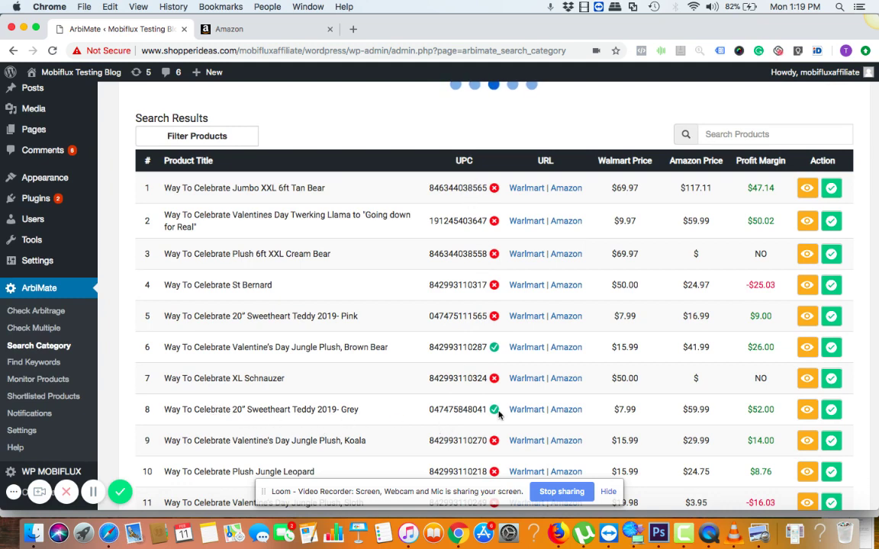
double_click(474, 412)
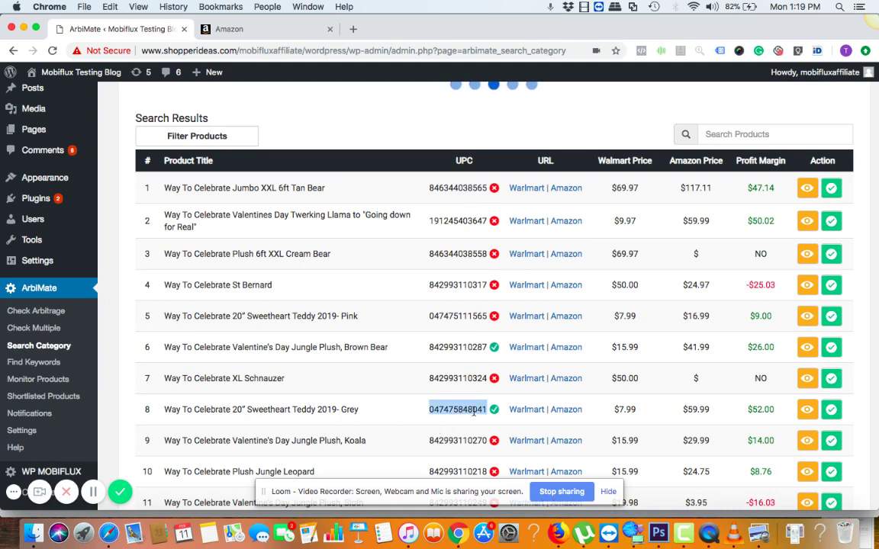
double_click(760, 410)
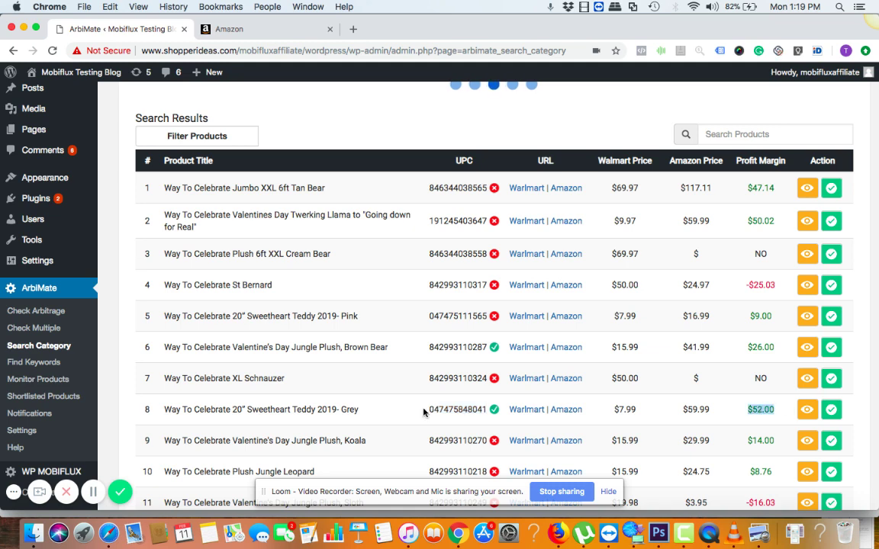
Step: Open the grey teddy's Walmart product page and add one to the cart
click(749, 406)
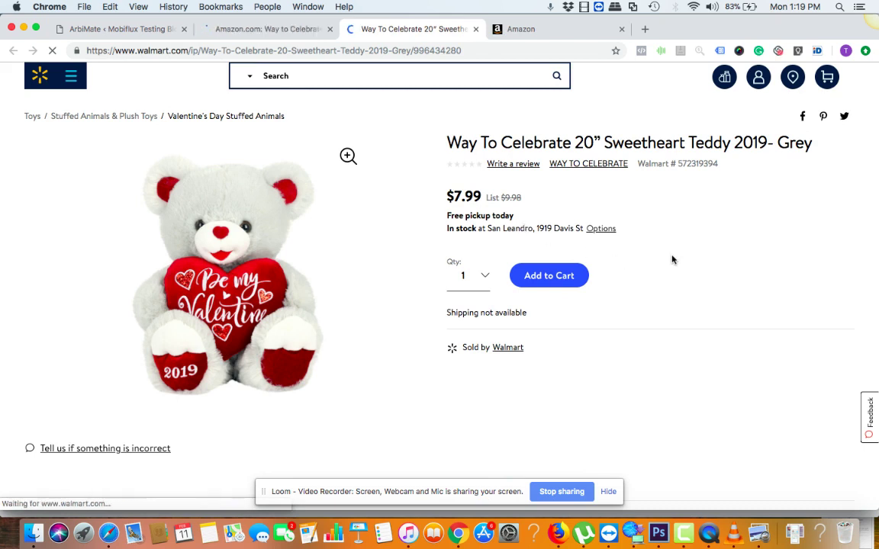
click(545, 280)
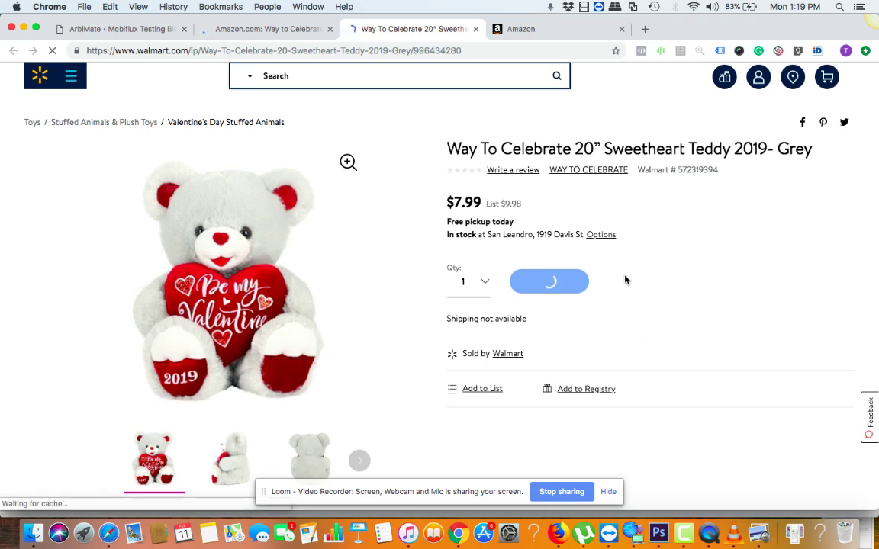
scroll(657, 301, down, 2)
scroll(657, 300, up, 2)
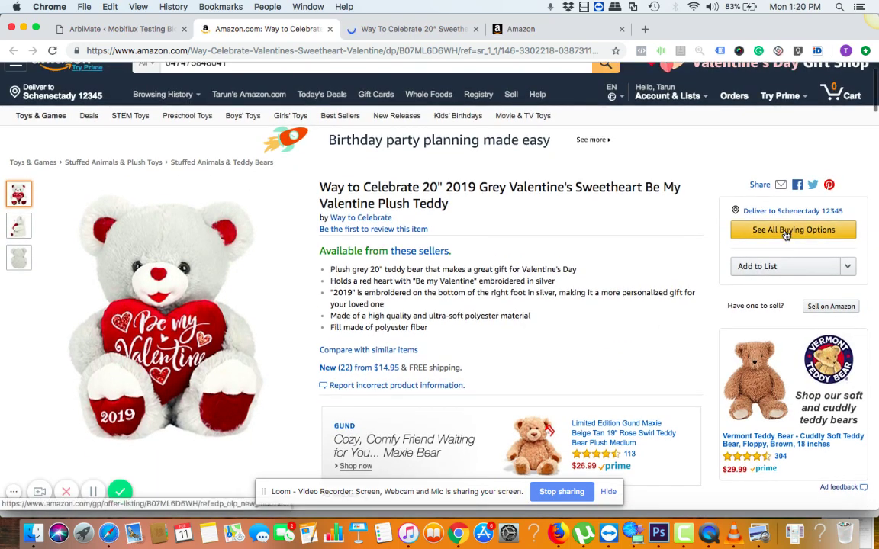
Step: List every new-condition Amazon offer for the grey plush teddy, starting at $14.95
click(759, 230)
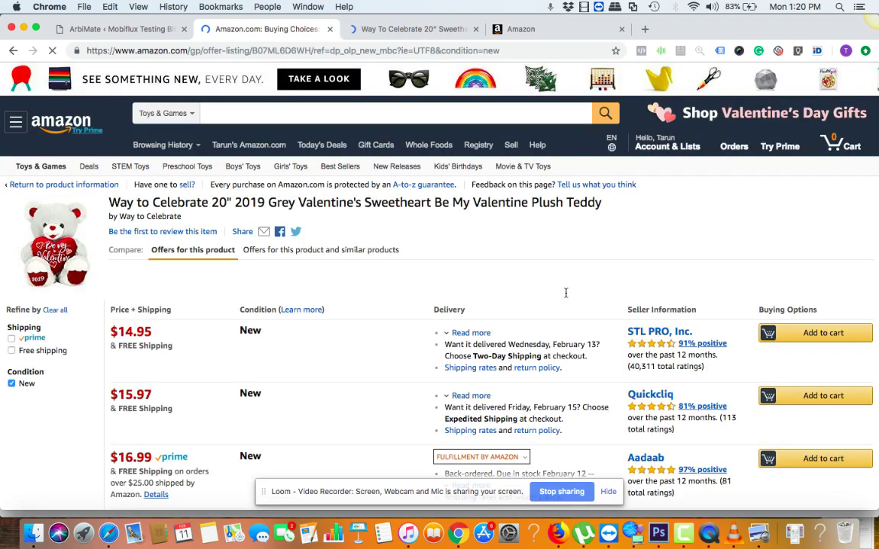
scroll(252, 347, down, 2)
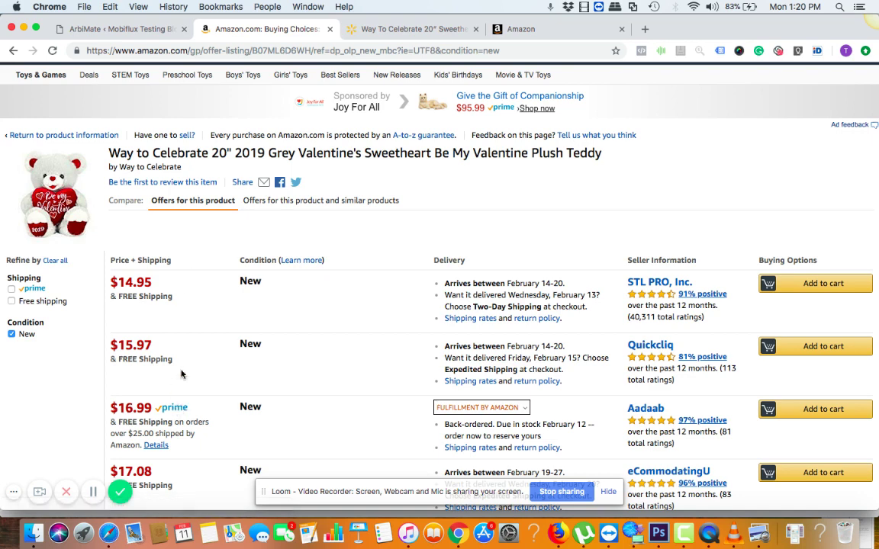
click(431, 30)
Step: Review Walmart's added-item popup, highlighting the $8.69 estimated total and free pickup line
click(534, 274)
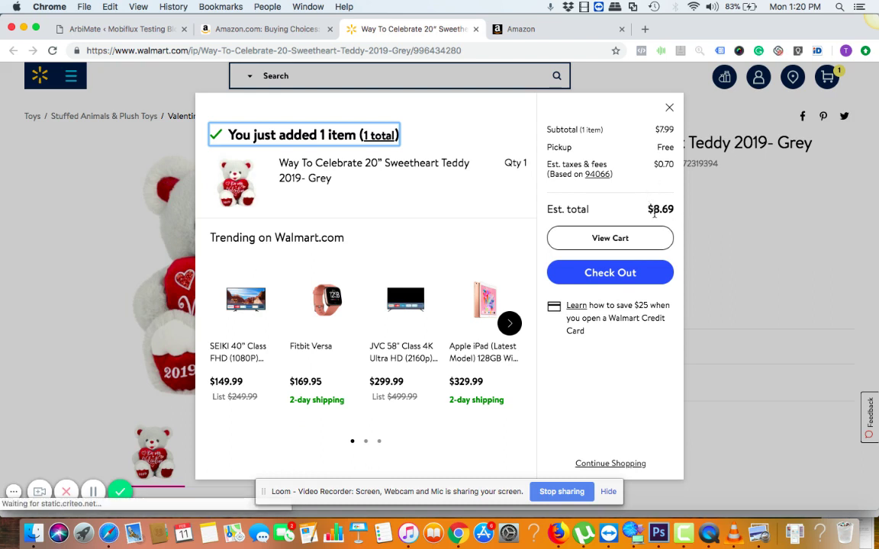
drag(654, 213, 673, 214)
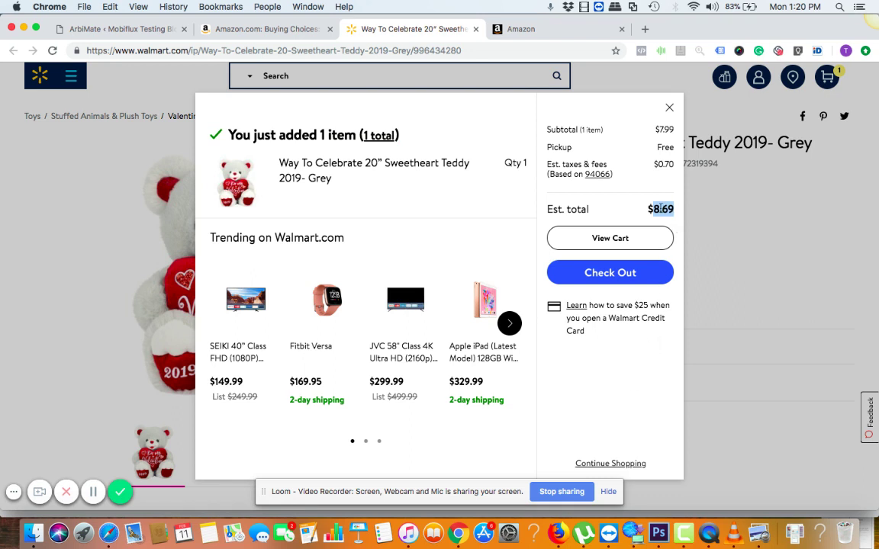
triple_click(664, 147)
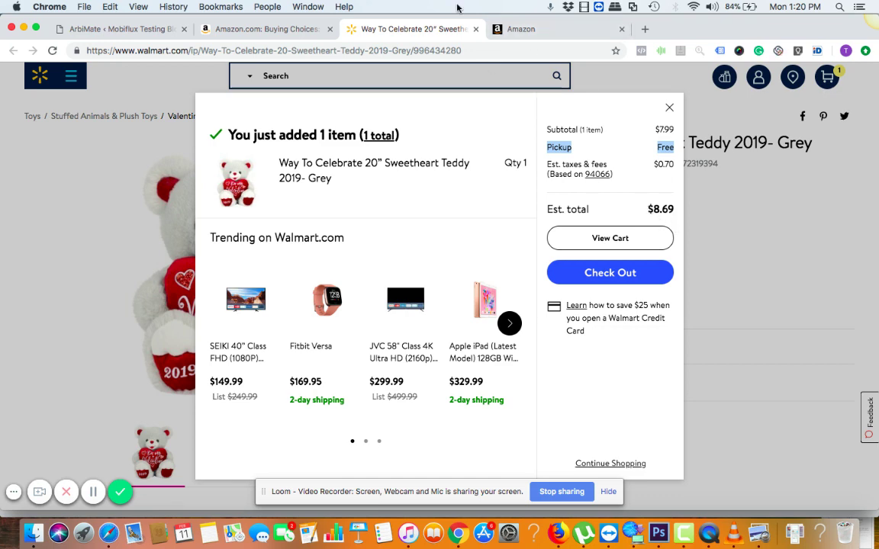
Step: Cycle through the Seller Central, Walmart and ArbiMate tabs, ending on the teddy's Amazon offers
click(524, 30)
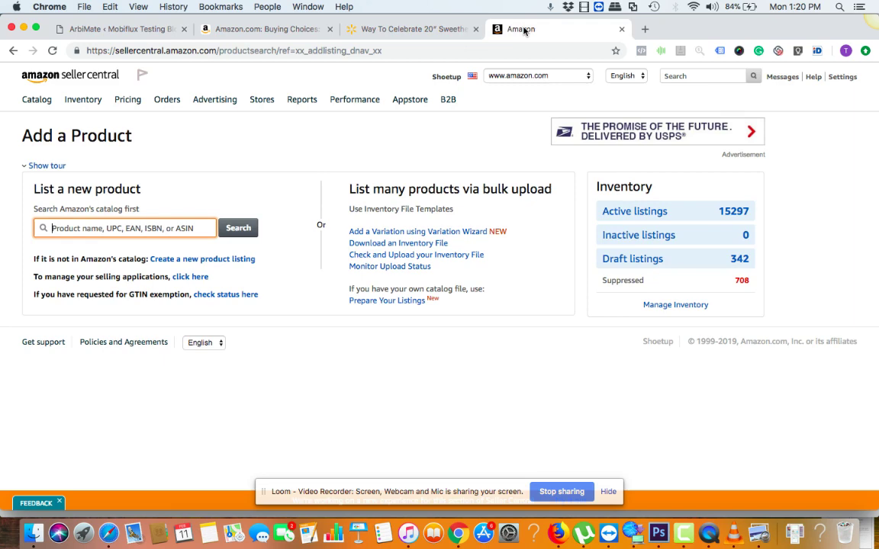
click(349, 27)
click(272, 26)
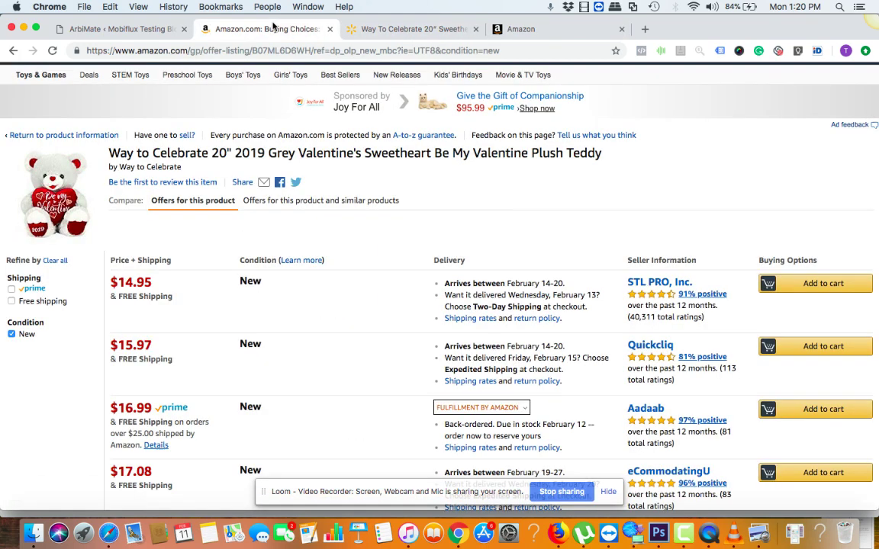
scroll(366, 342, down, 1)
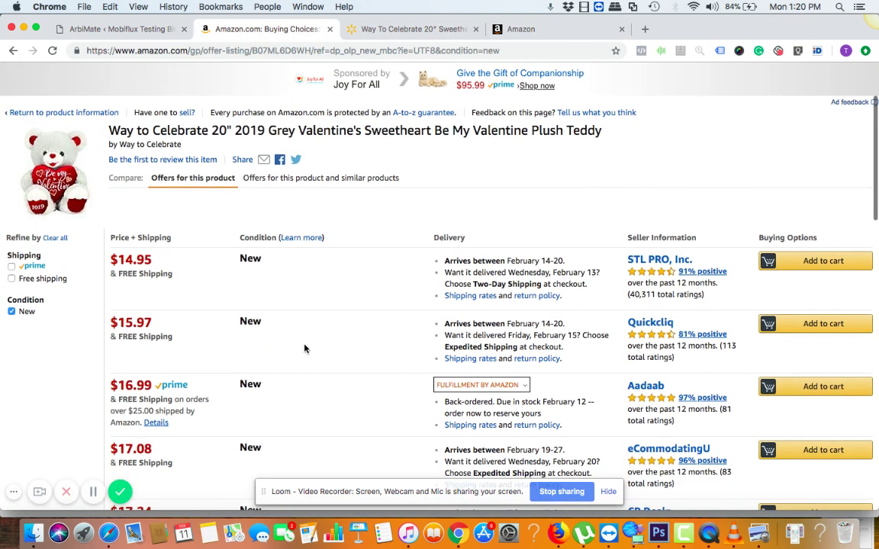
click(122, 29)
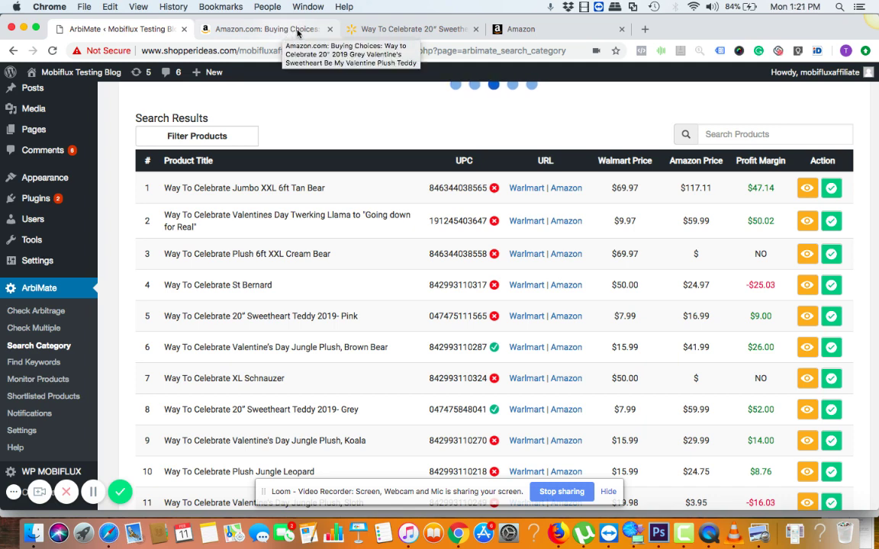
click(295, 31)
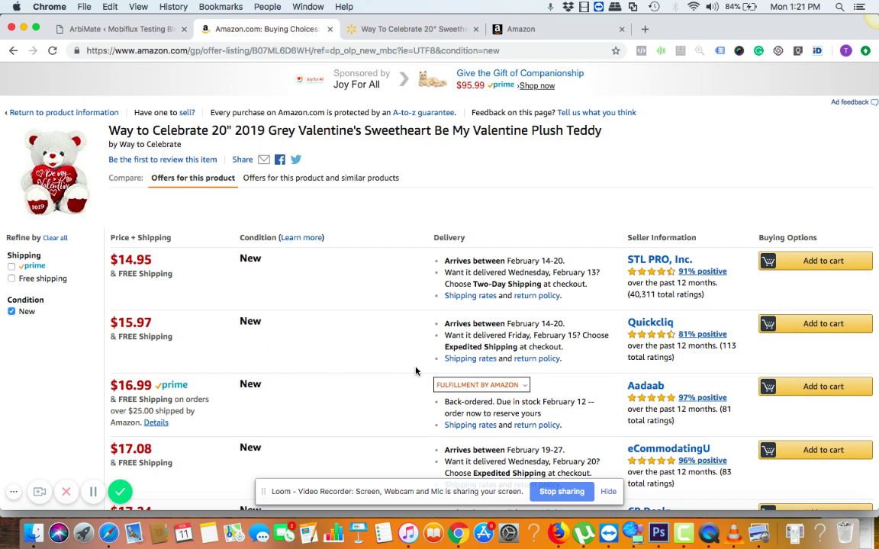
Step: Launch Calculator and enter the selling price 16.97
click(840, 6)
text(calc)
key(Return)
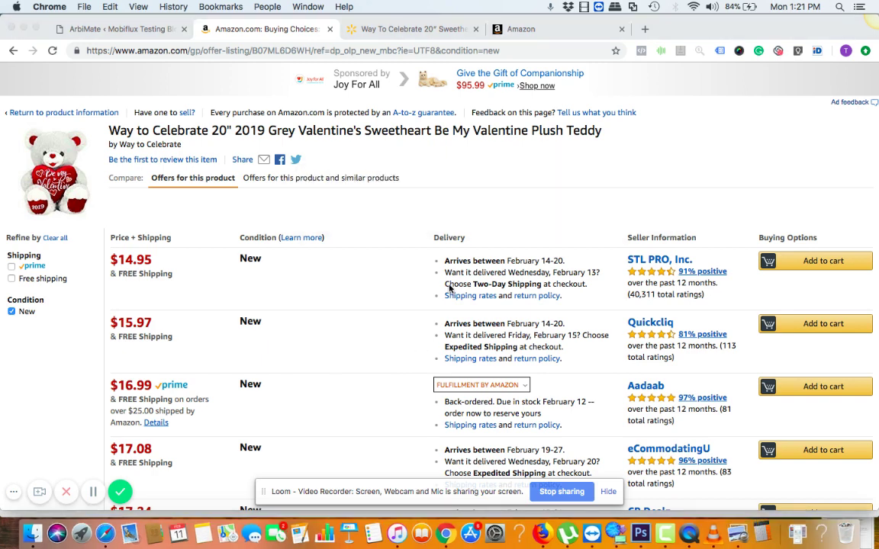
click(277, 316)
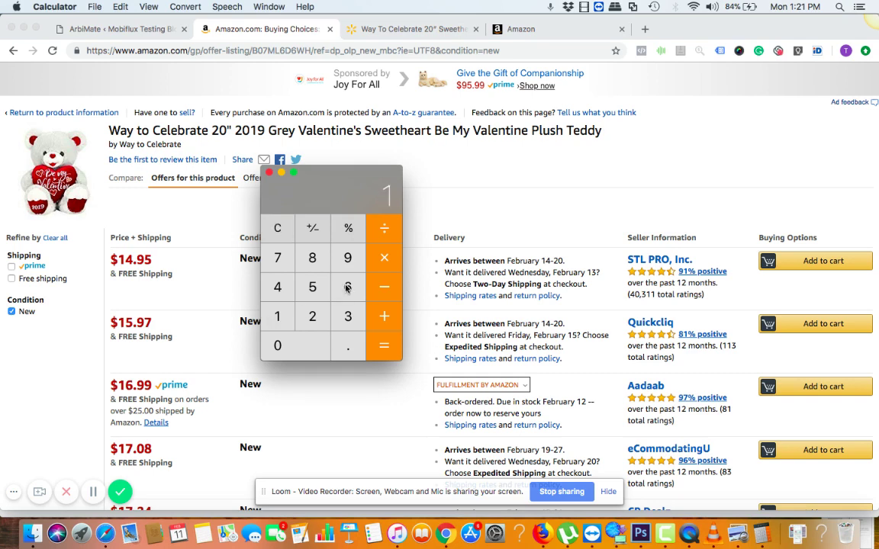
click(348, 287)
click(351, 352)
click(354, 257)
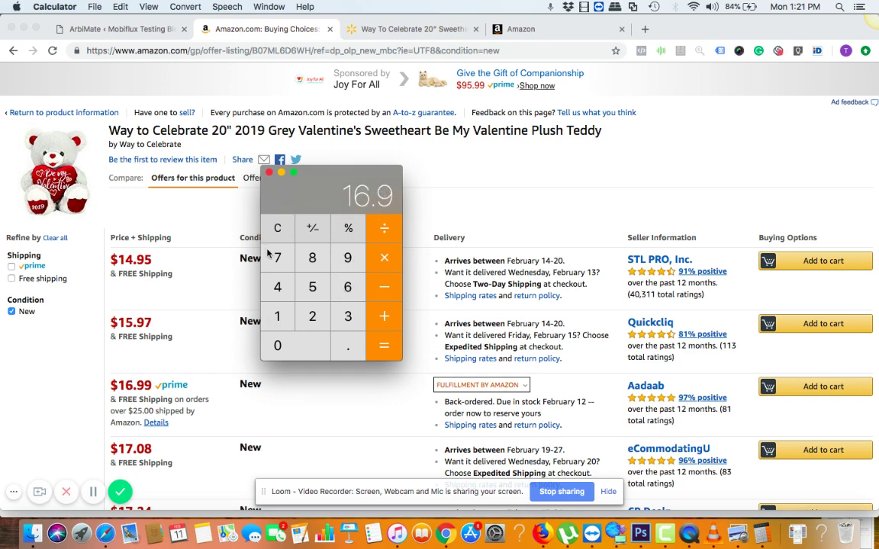
click(277, 259)
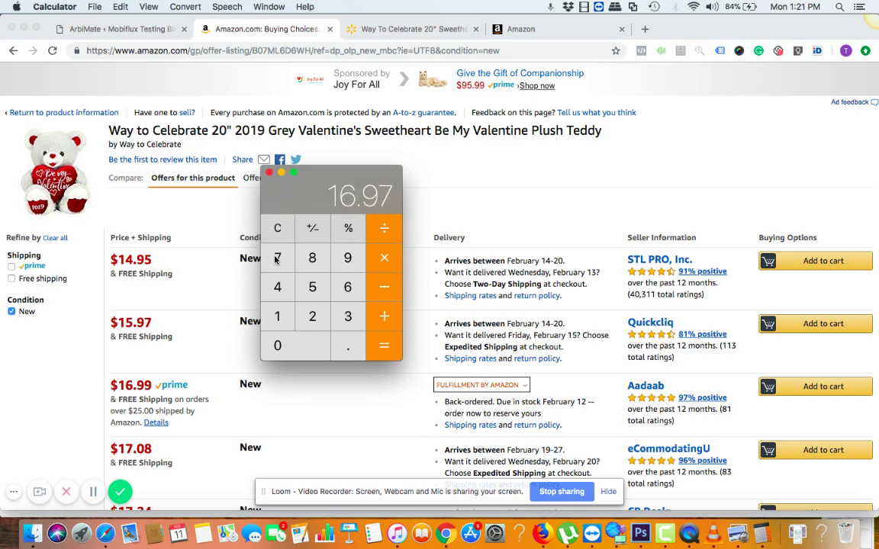
Step: Subtract the 11.5 cost for a 5.47 per-unit profit and close Calculator
double_click(280, 320)
click(346, 357)
click(314, 287)
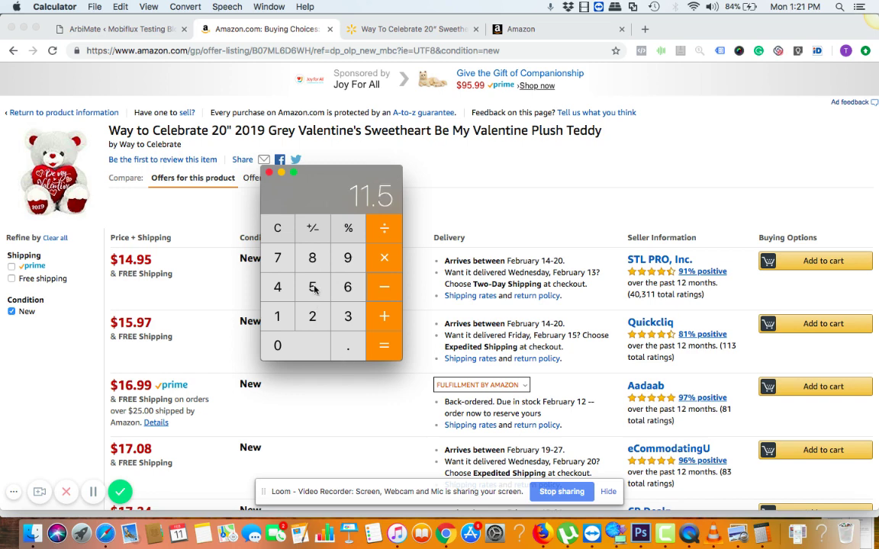
click(386, 356)
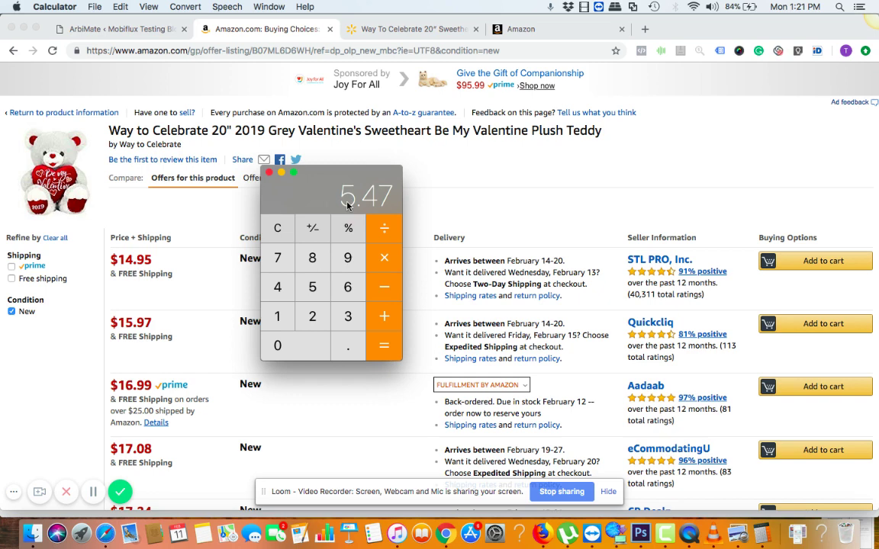
click(269, 174)
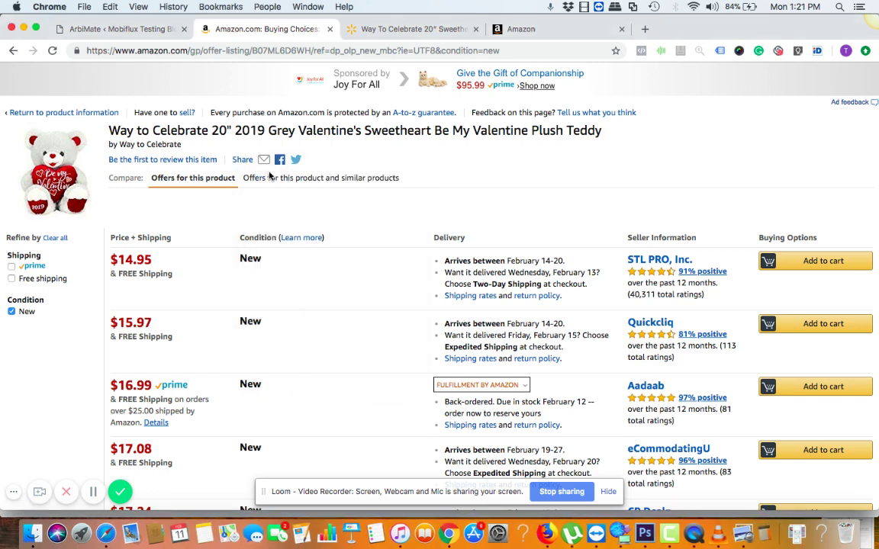
click(156, 30)
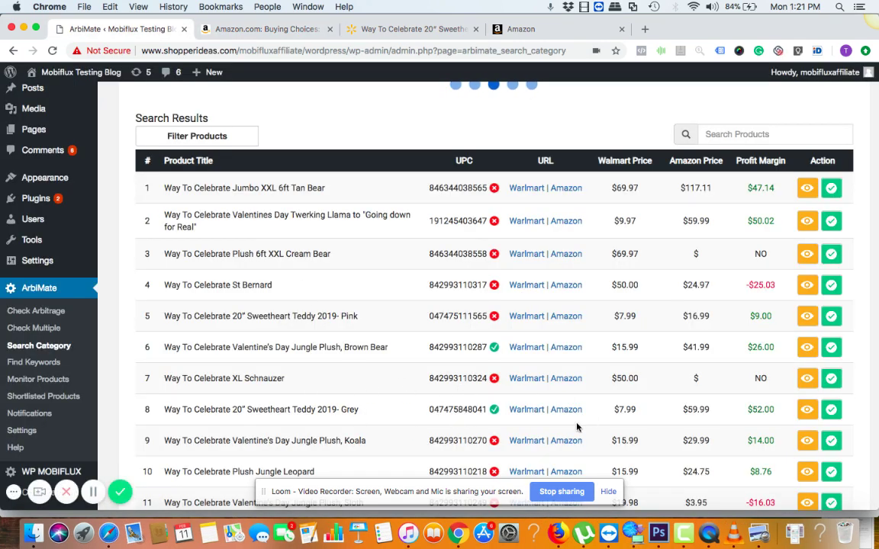
double_click(457, 409)
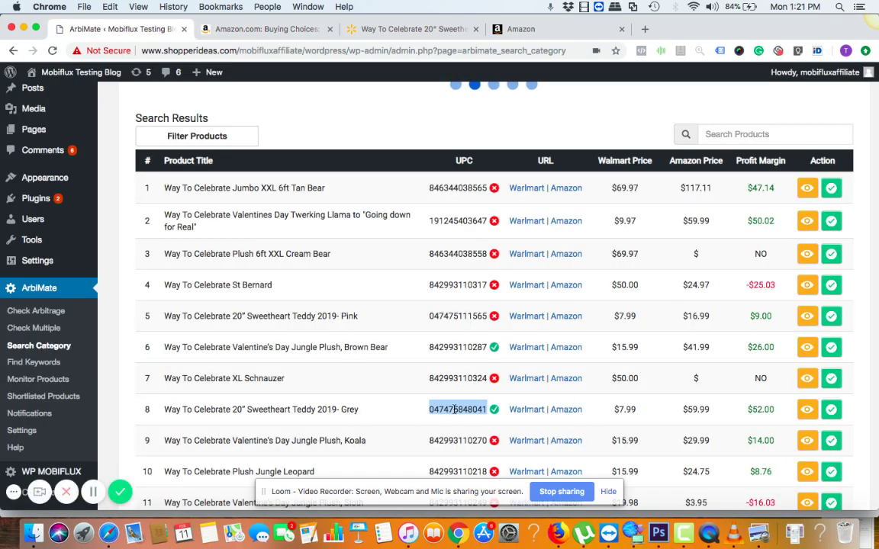
click(543, 29)
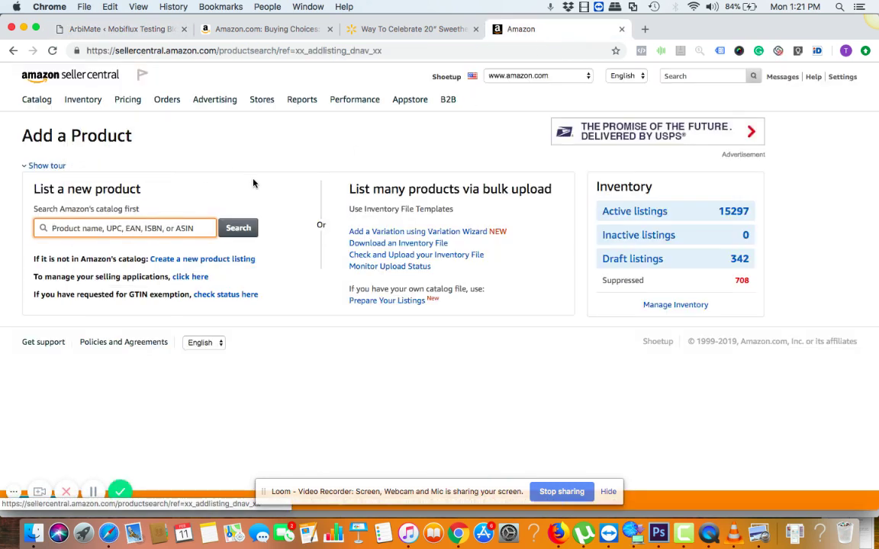
text(047475848041)
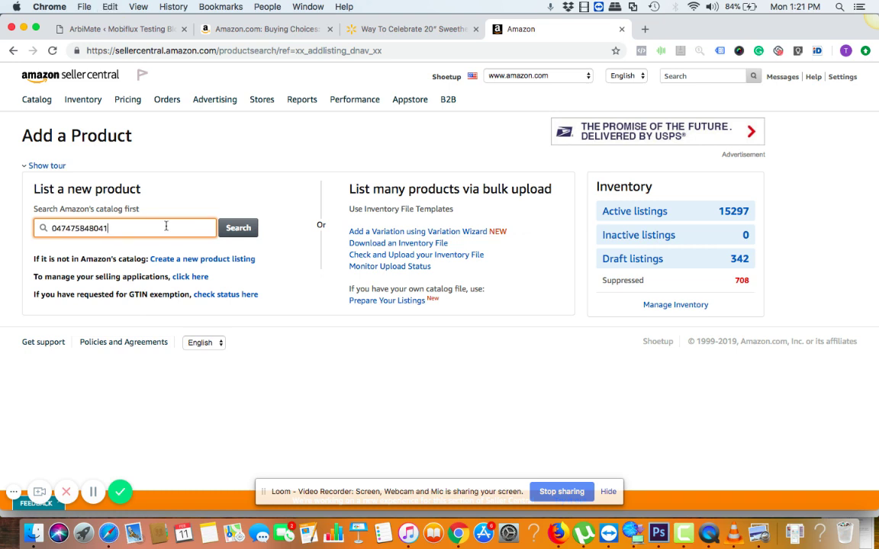
click(247, 230)
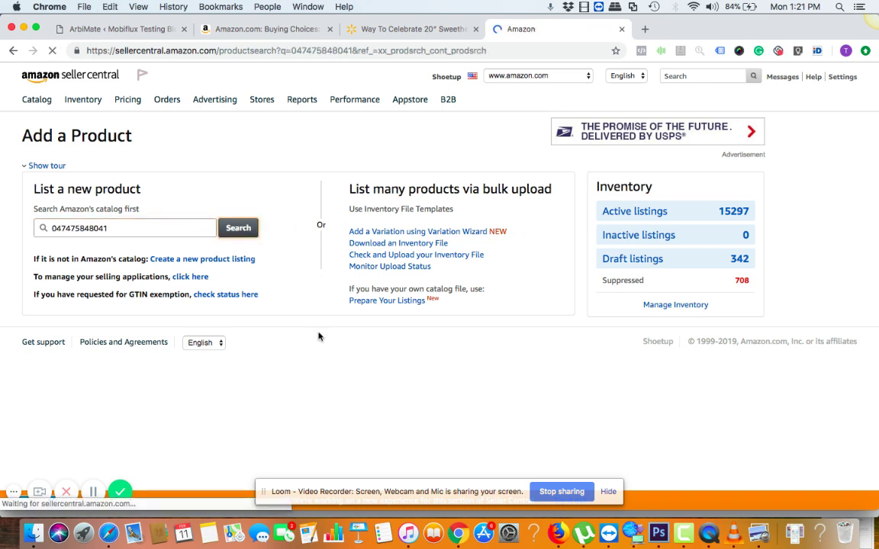
Step: Expand the teddy's listing limitations and choose Sell yours
scroll(319, 337, down, 1)
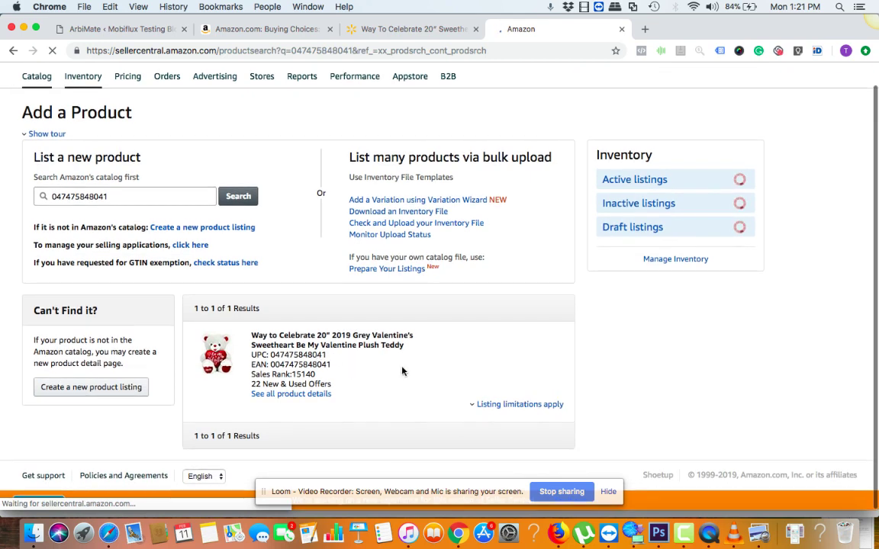
click(528, 406)
scroll(525, 381, down, 2)
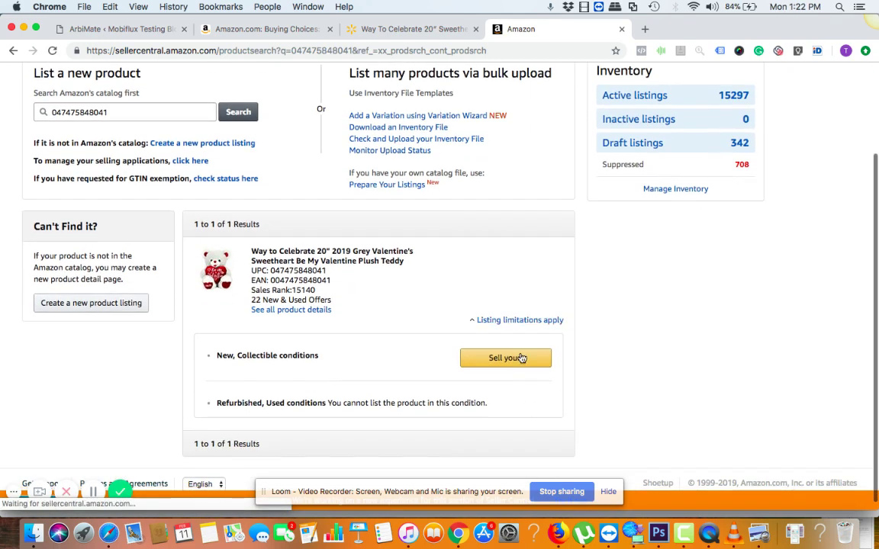
click(516, 359)
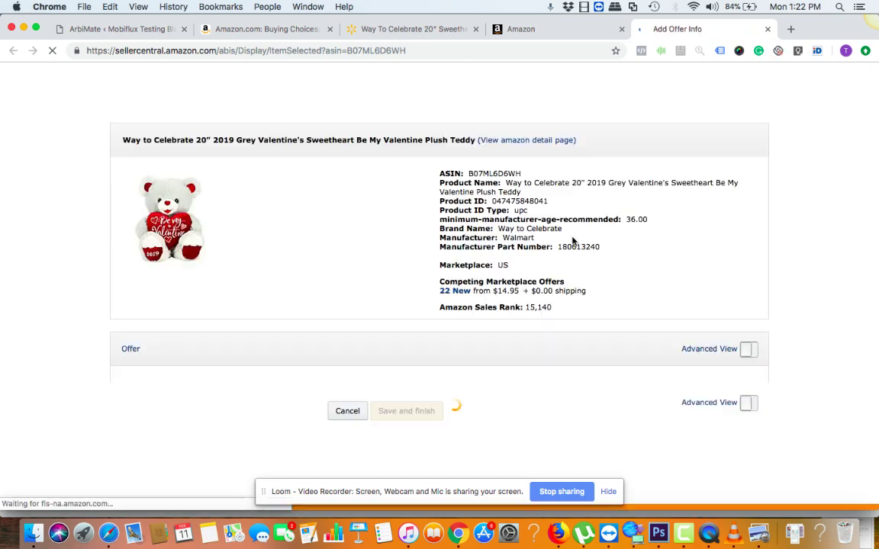
Step: Offer the teddy as New at $16.97 with quantity 10, and save the listing
scroll(471, 329, down, 3)
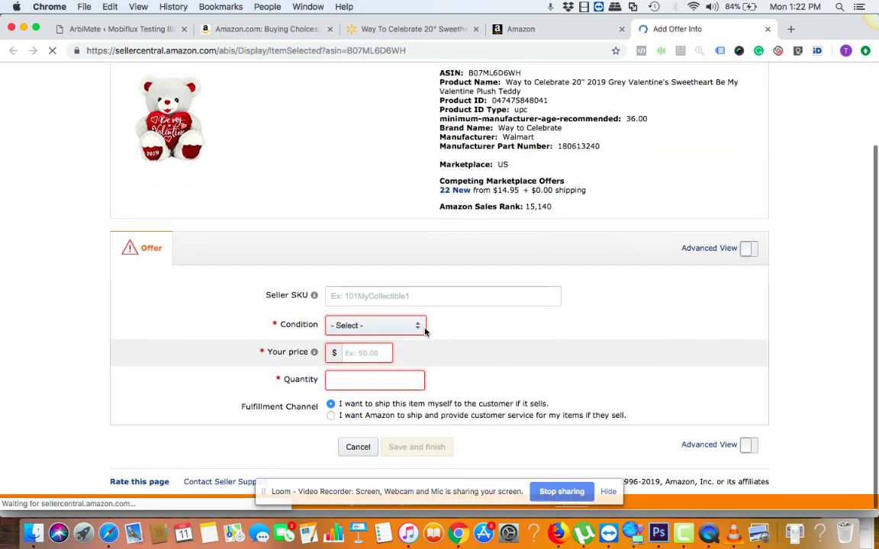
click(412, 326)
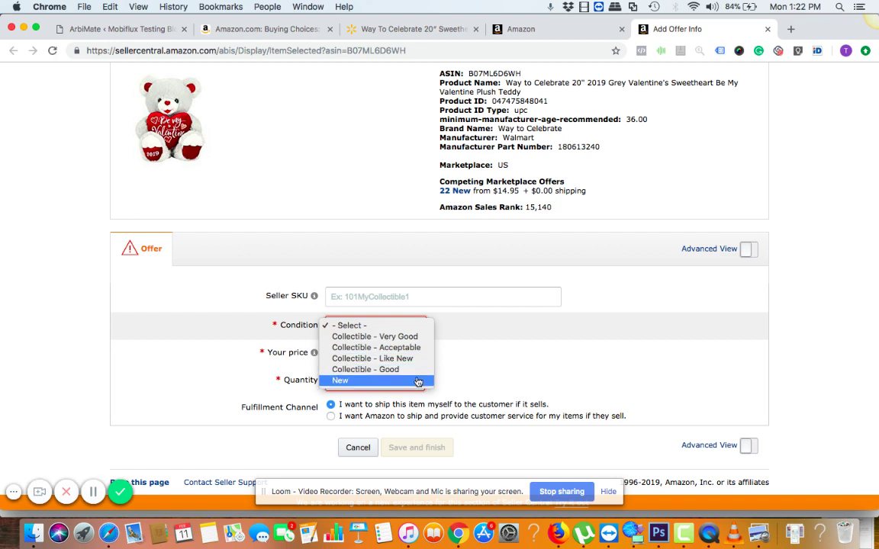
click(382, 380)
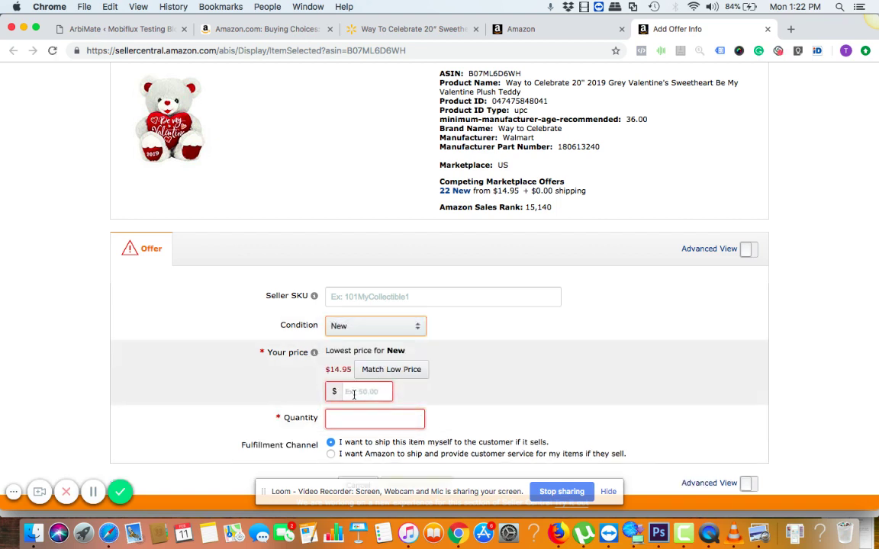
click(364, 391)
text(16.97)
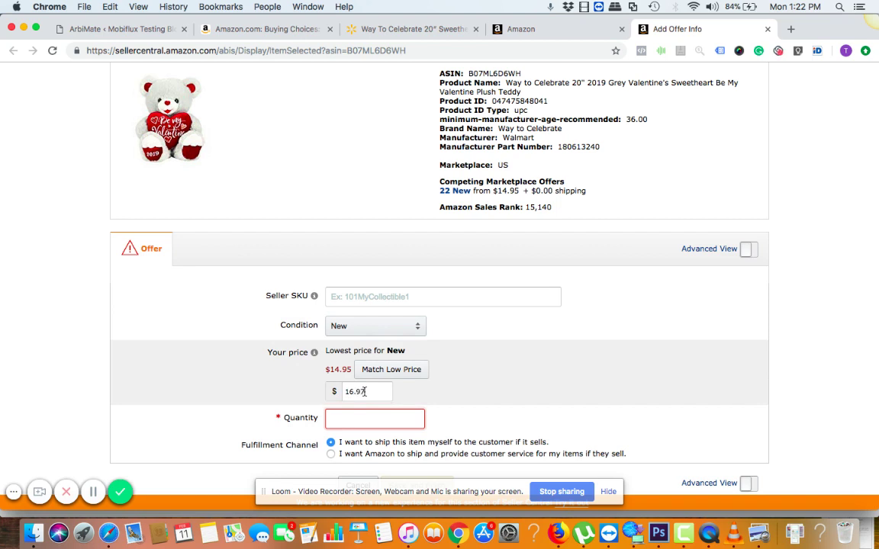
click(340, 421)
click(374, 417)
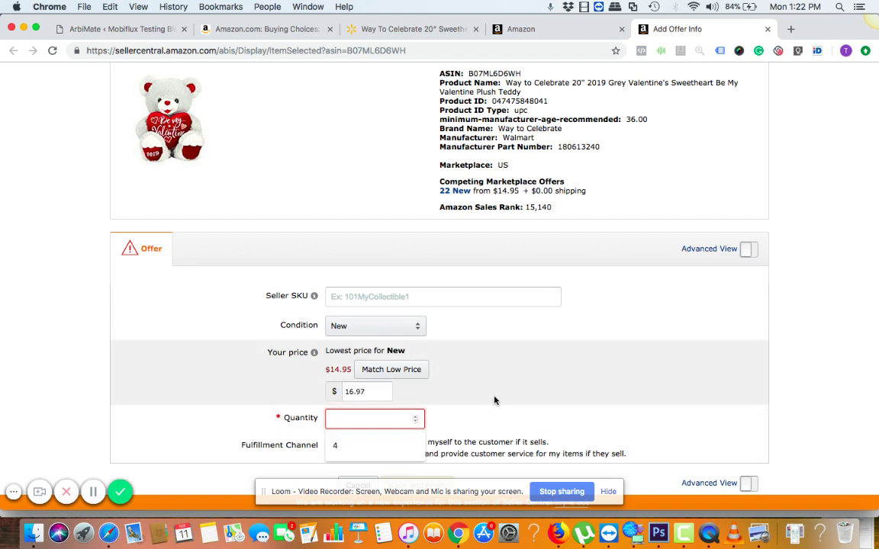
text(10)
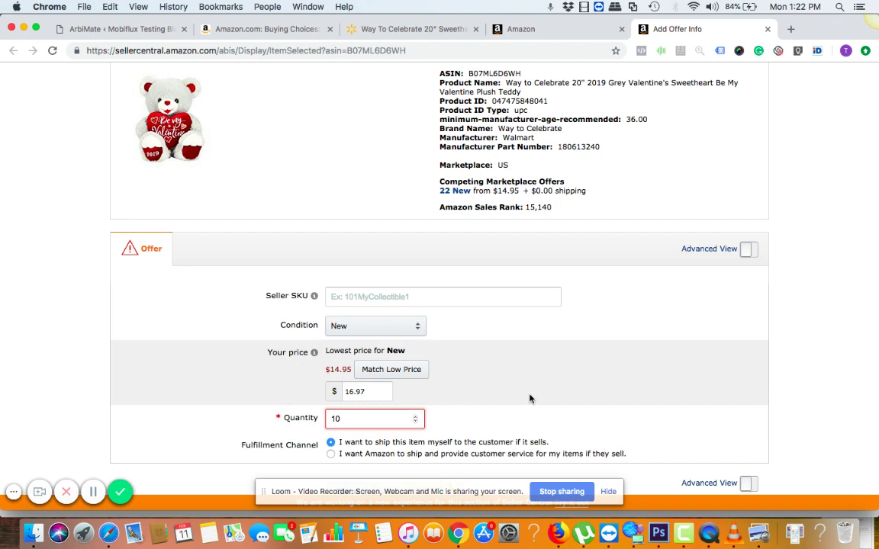
click(534, 398)
scroll(532, 398, down, 2)
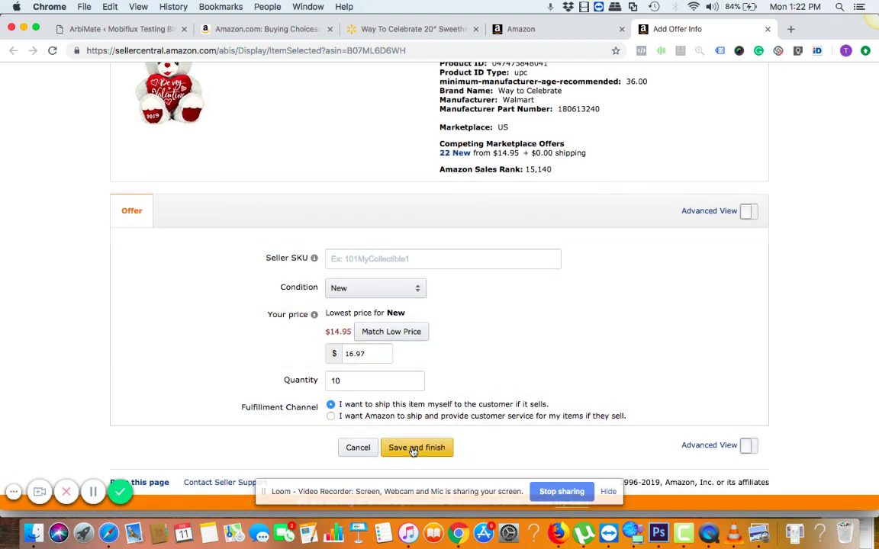
click(413, 450)
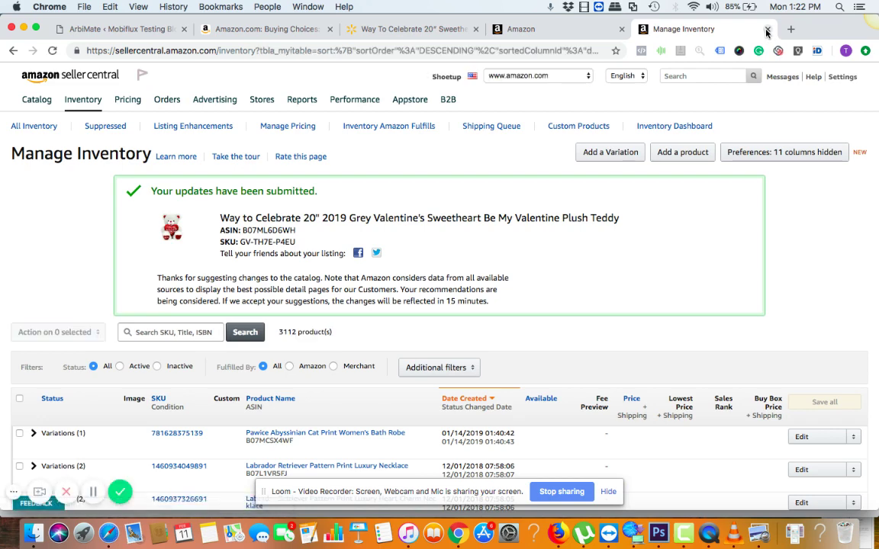
Step: Close the Seller Central tabs, reload the Amazon offers and highlight the new $16.97 price
click(768, 30)
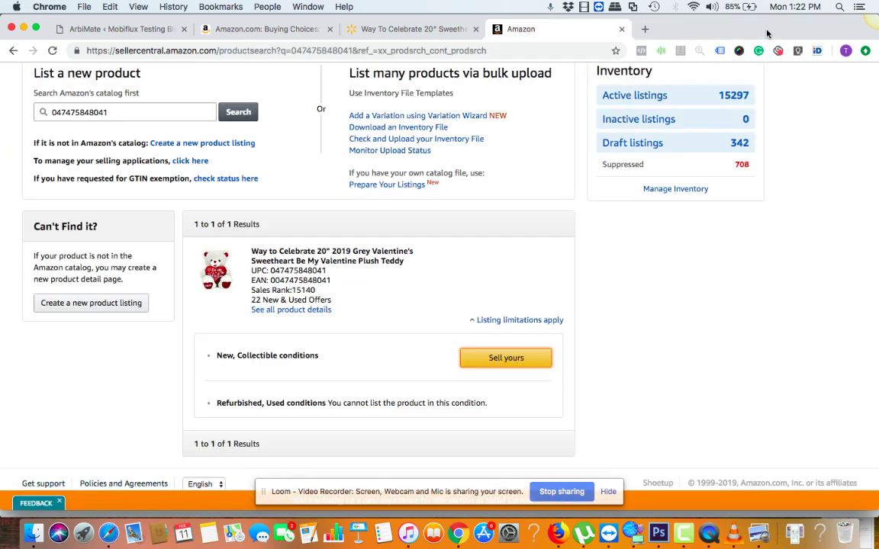
click(621, 30)
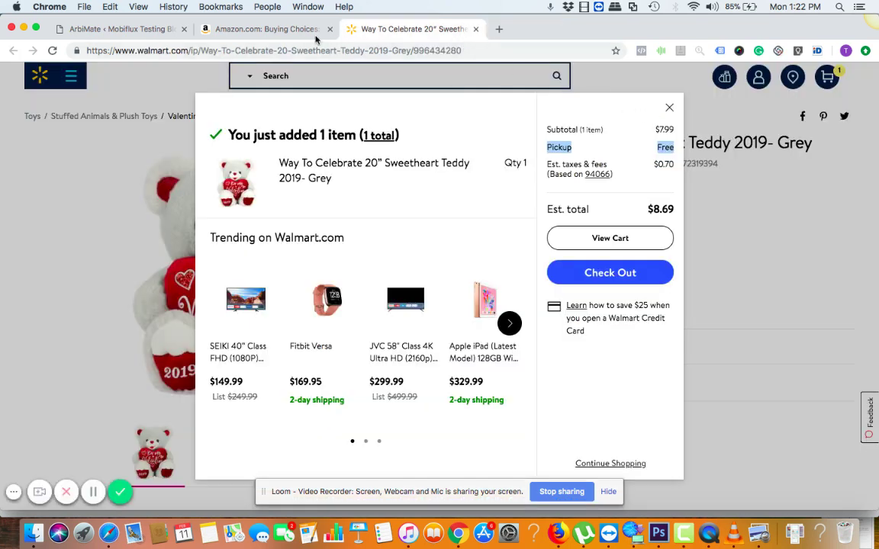
click(276, 29)
click(522, 50)
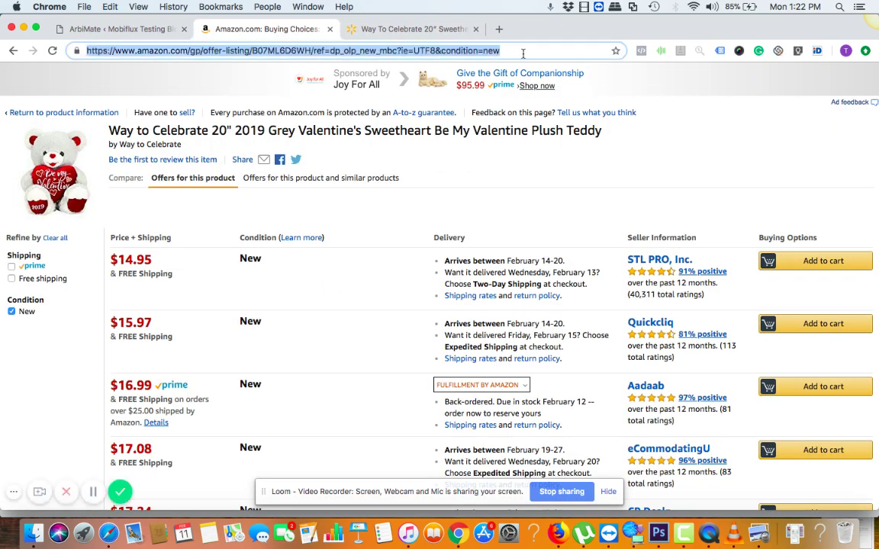
key(Return)
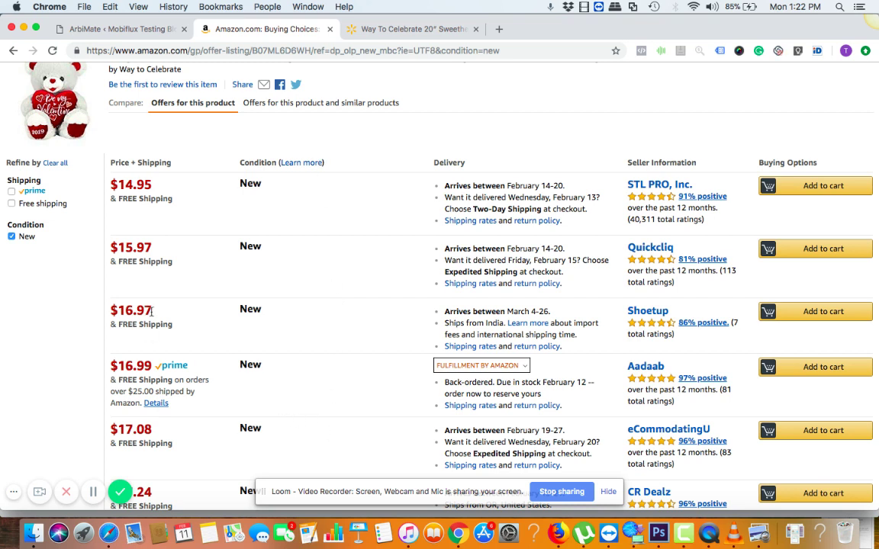
drag(151, 312, 136, 311)
click(142, 29)
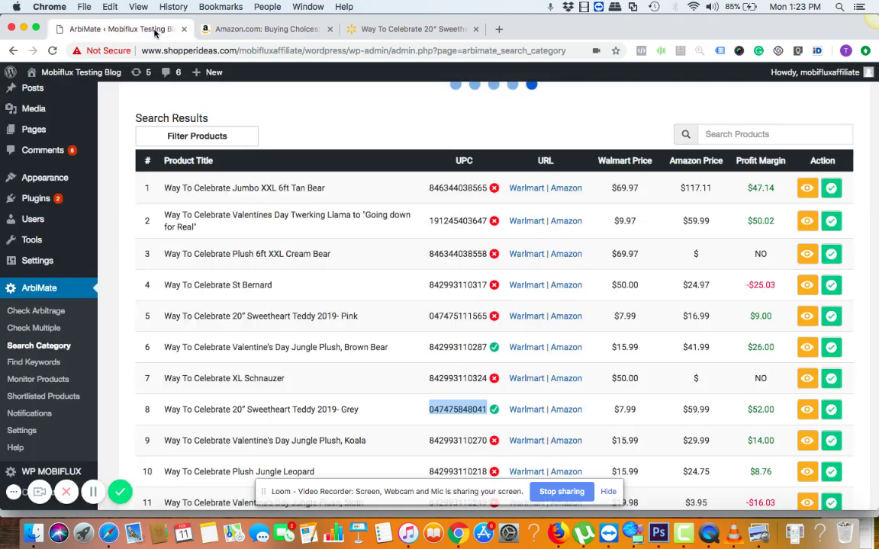
scroll(484, 330, down, 1)
scroll(422, 394, down, 2)
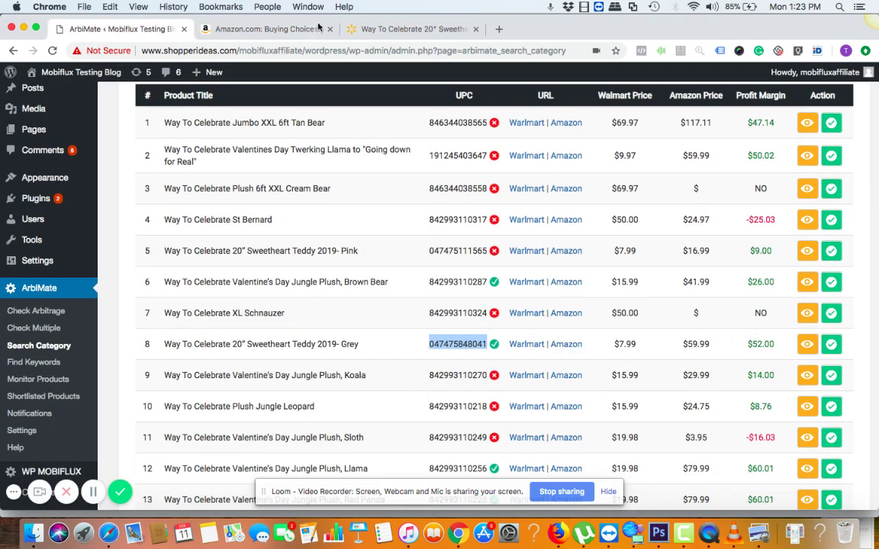
click(271, 30)
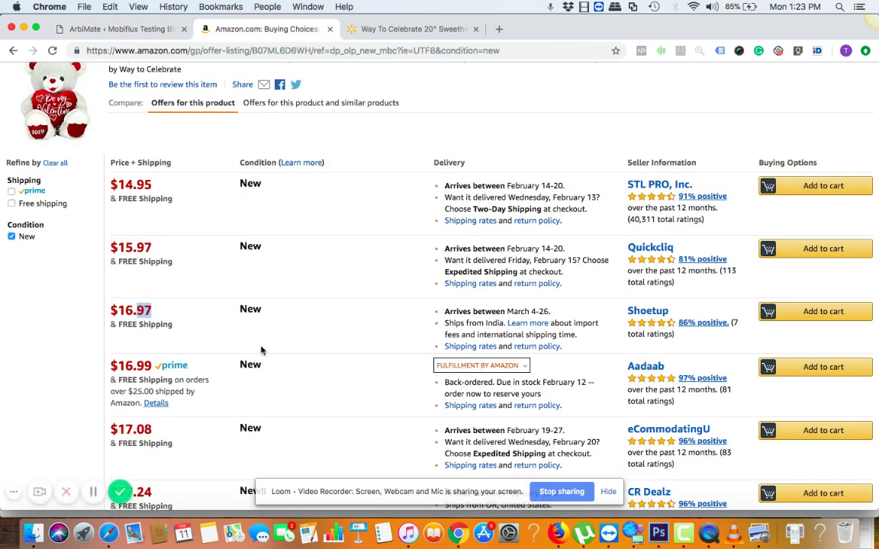